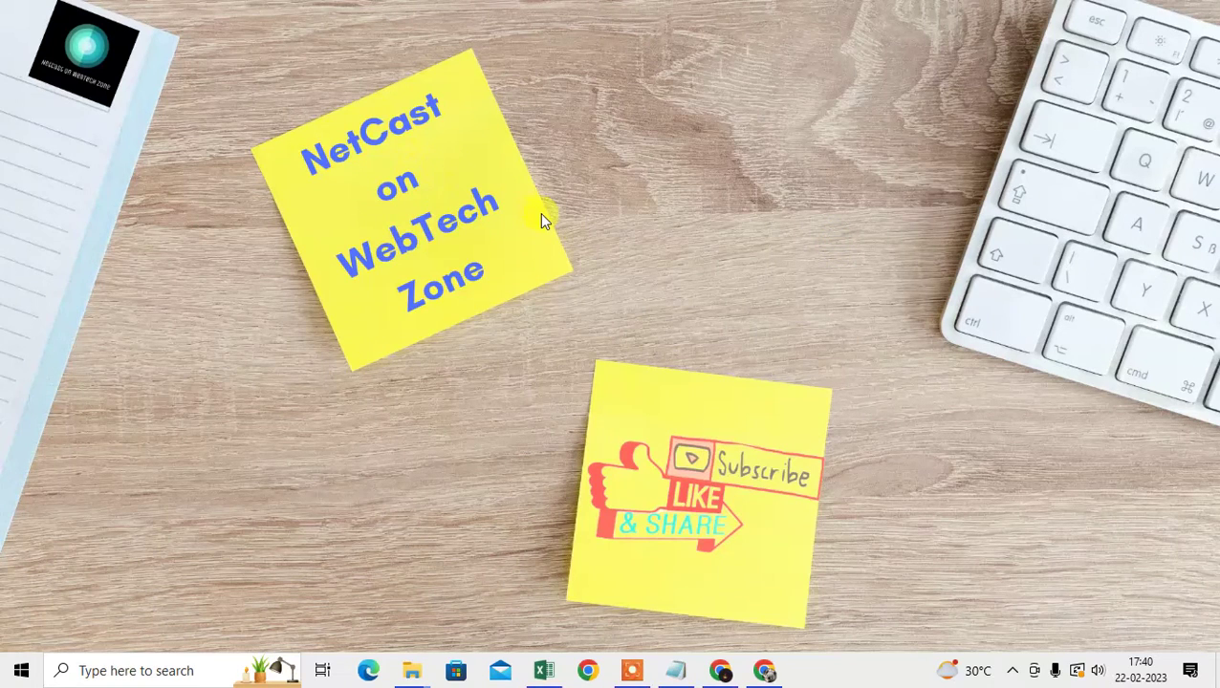
- Refresh the Windows desktop twice from its right-click menu
right_click(565, 152)
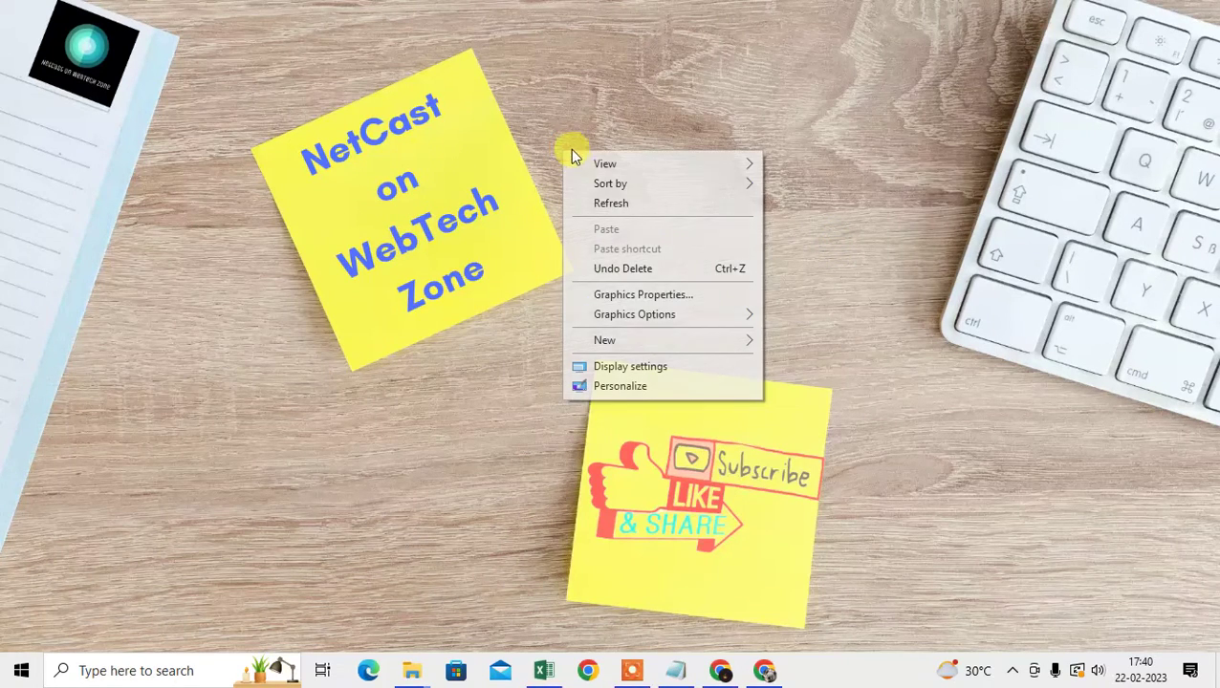
click(640, 201)
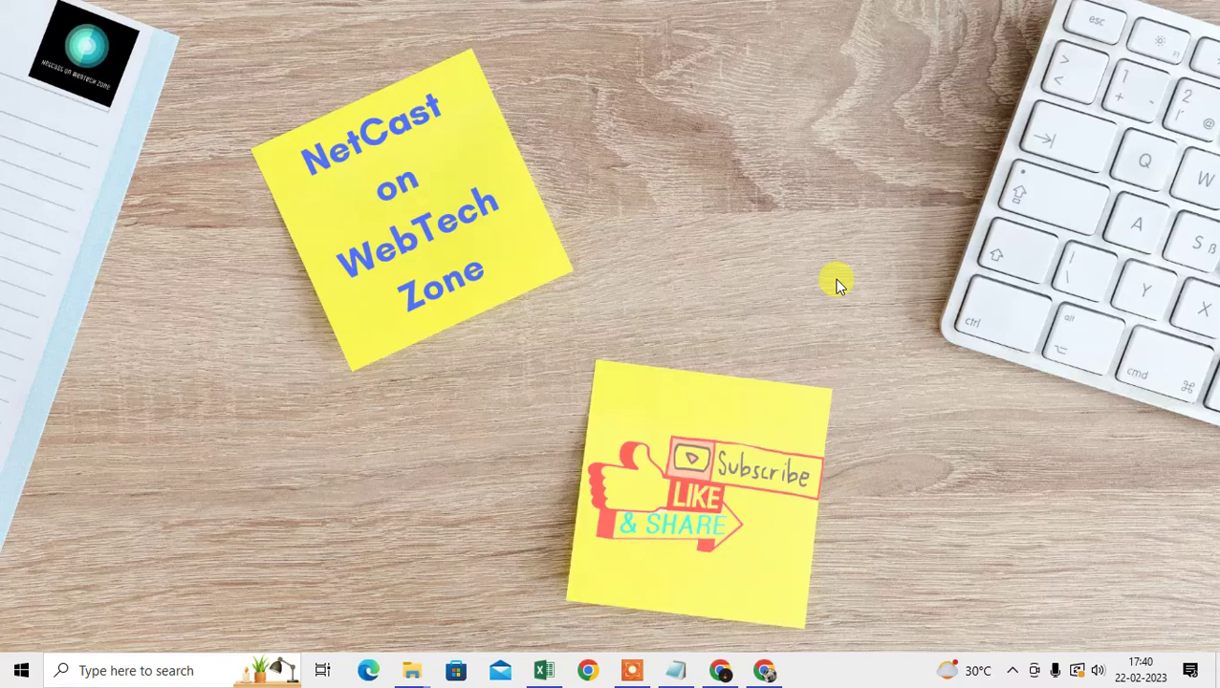
right_click(581, 137)
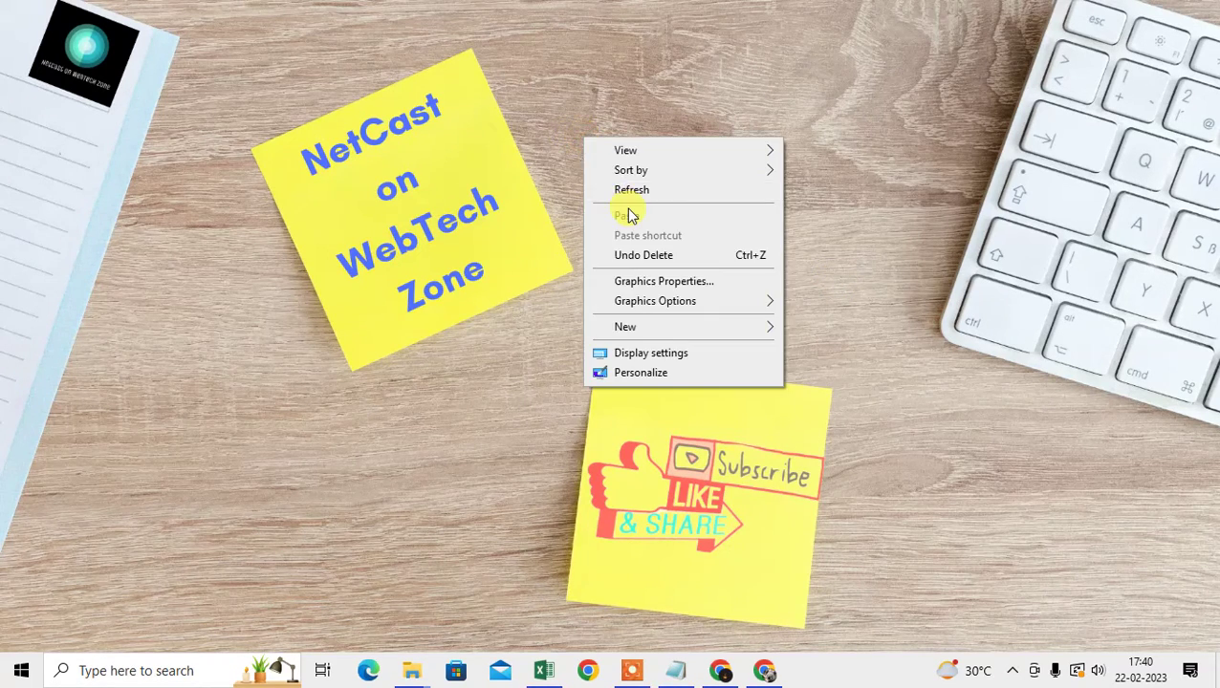
click(631, 188)
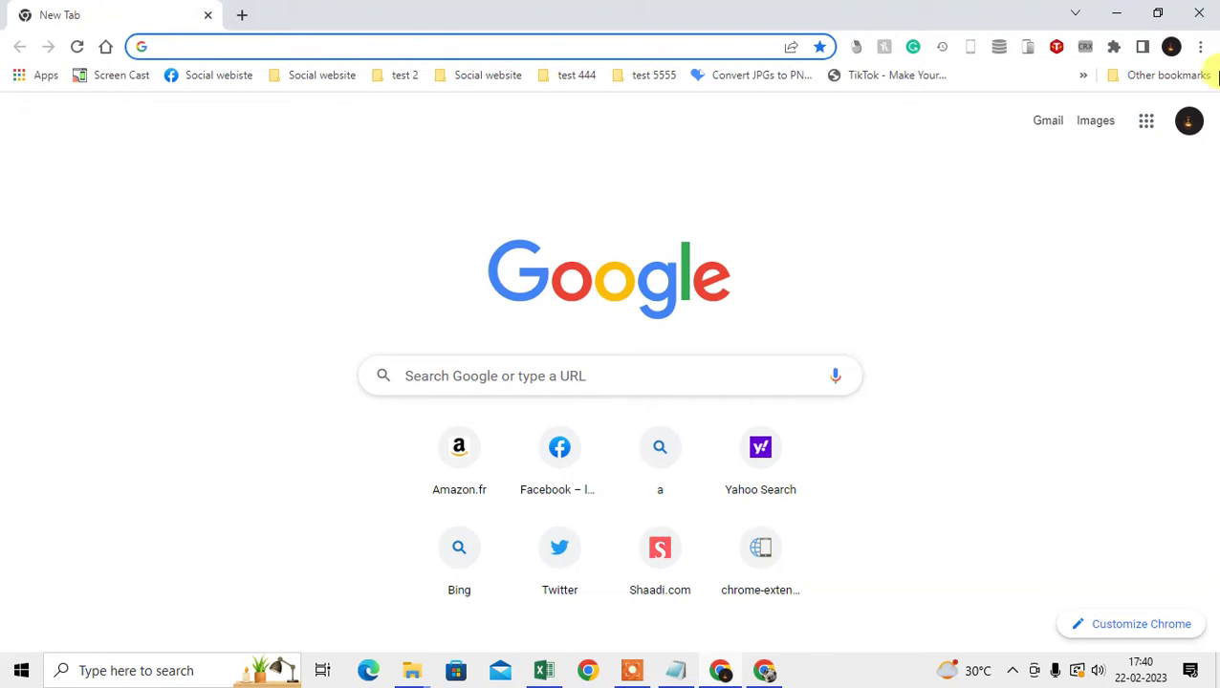
- Confirm 'Chrome is up to date' on the About Google Chrome page and open a new tab
click(1201, 48)
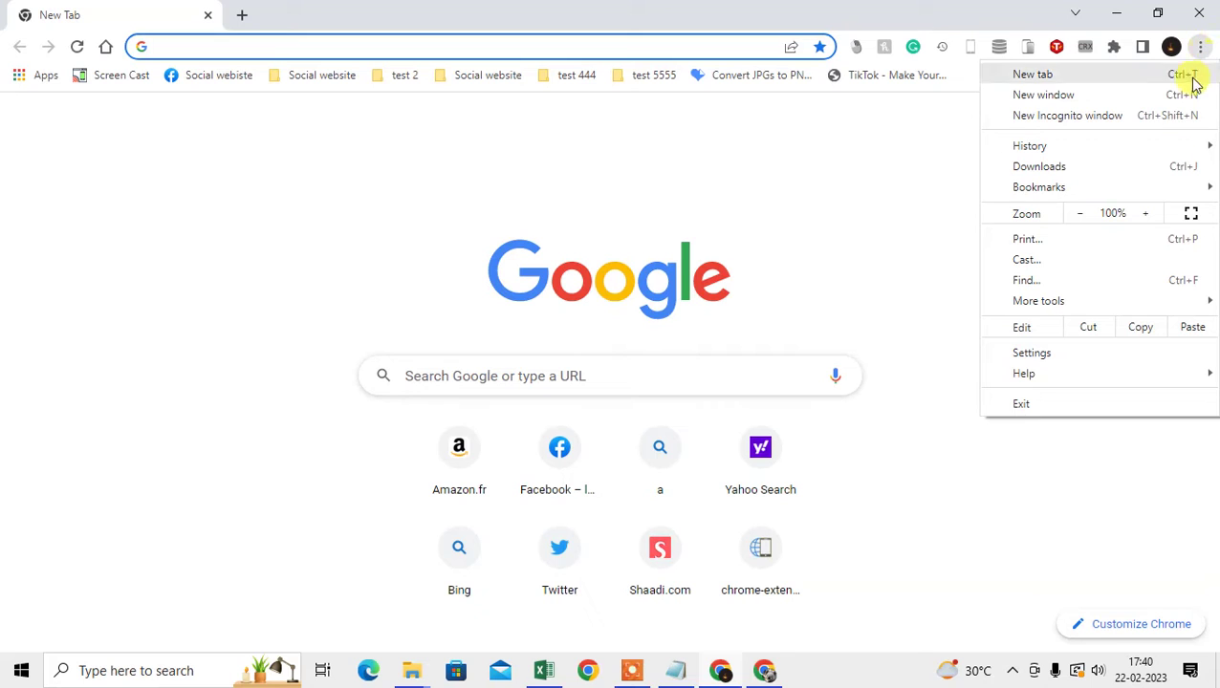
mouse_move(1024, 373)
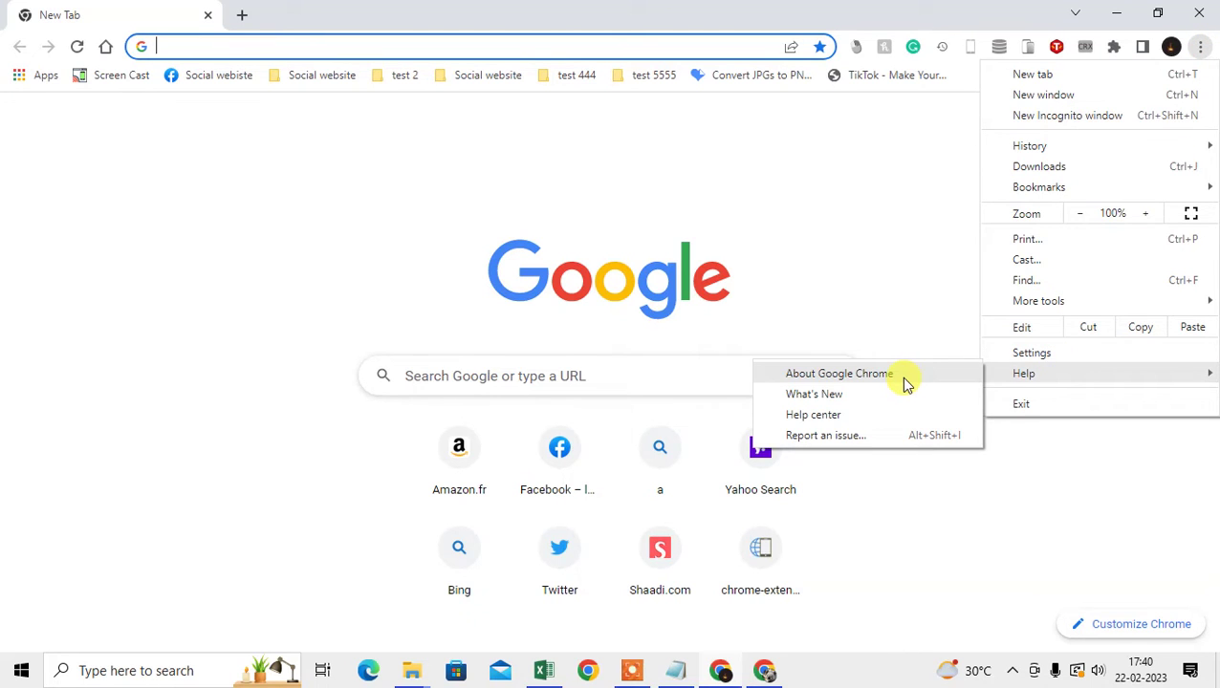
click(907, 382)
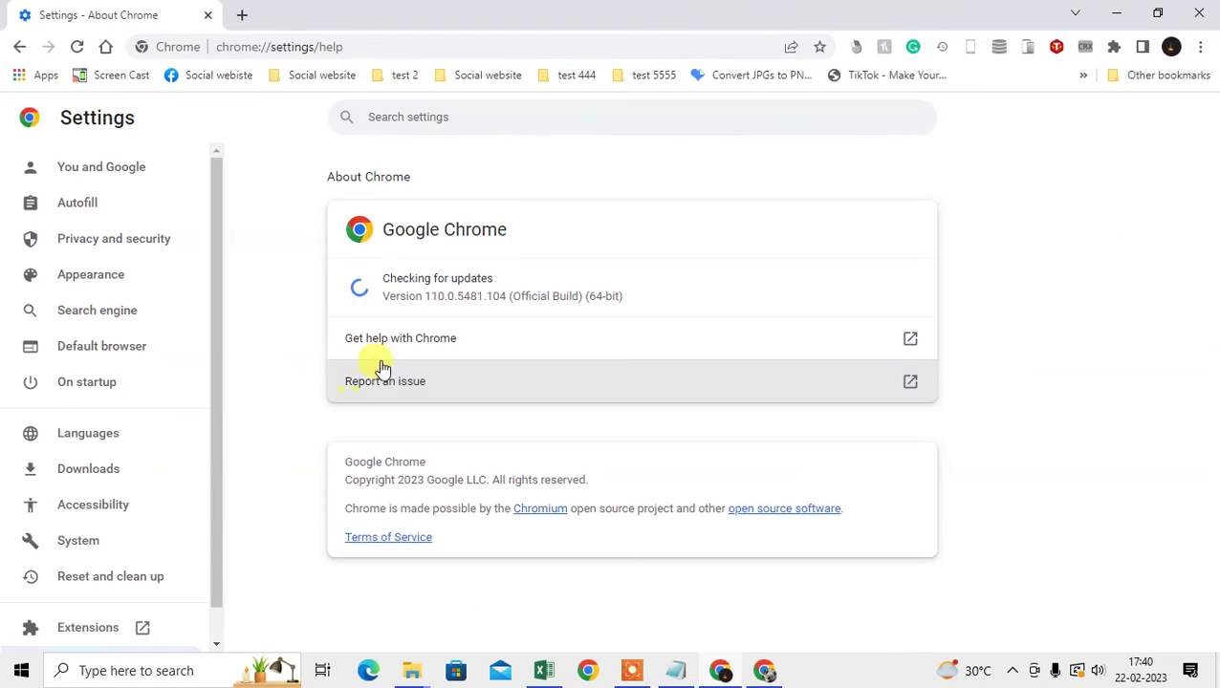
drag(396, 277, 395, 295)
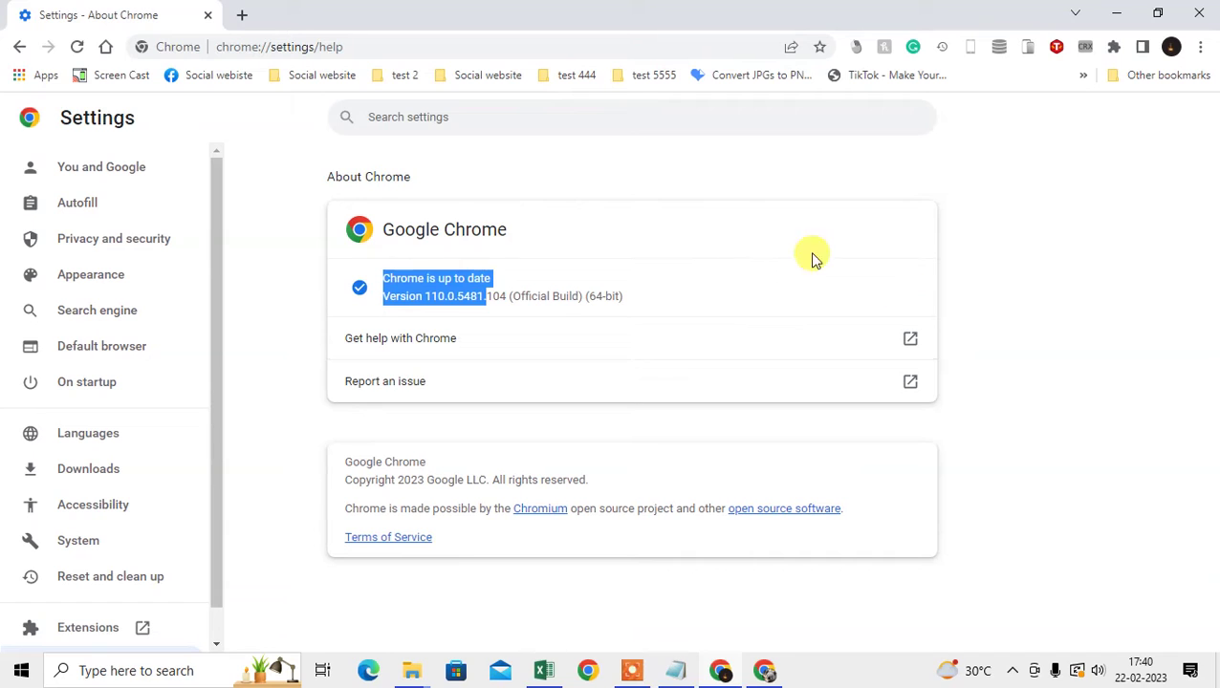
click(244, 15)
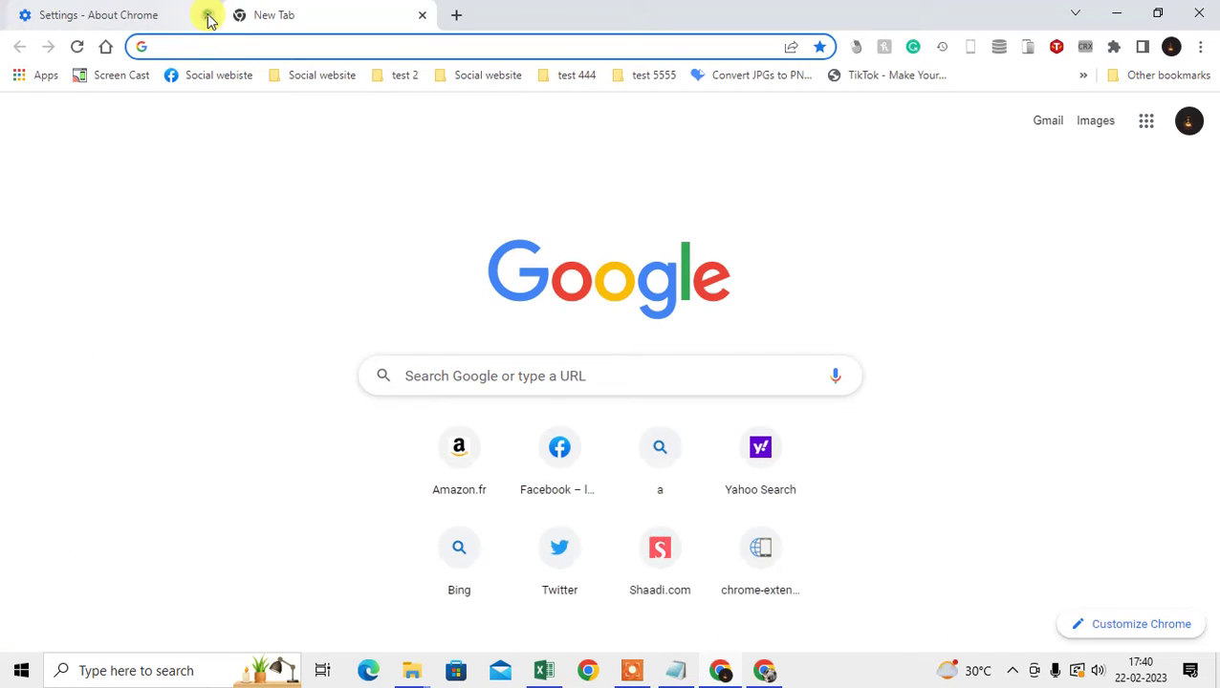
- Close the About Chrome tab and open Settings on the Privacy and security section
click(208, 14)
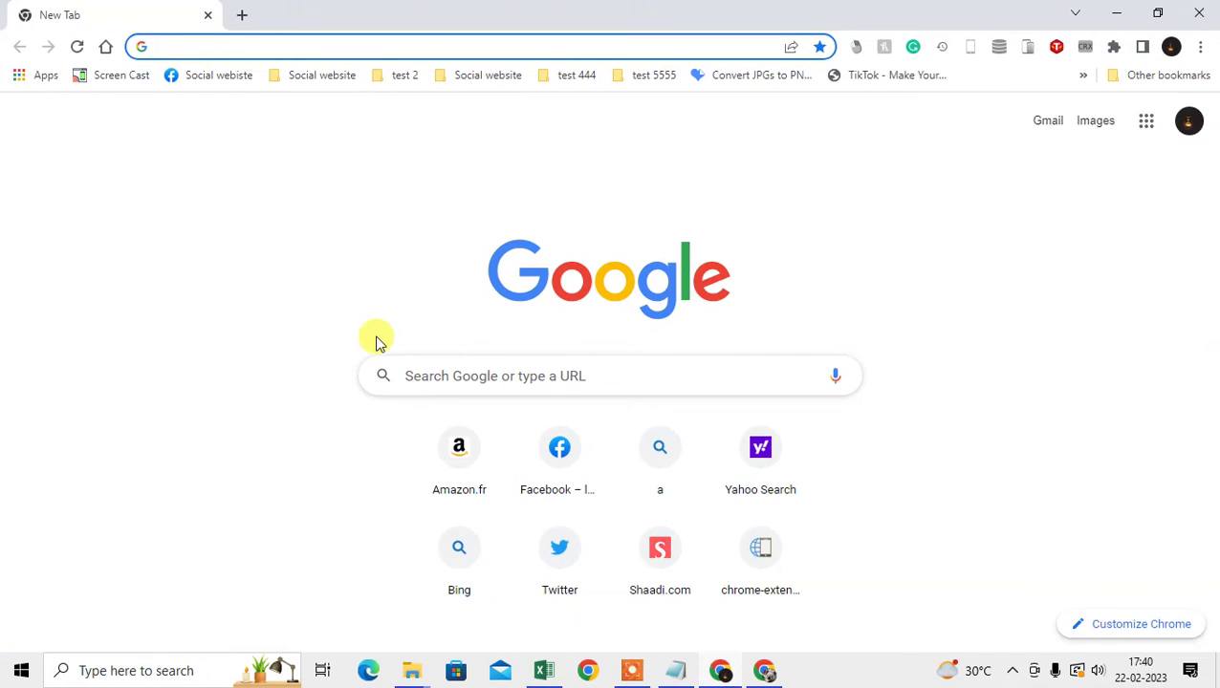
click(1201, 46)
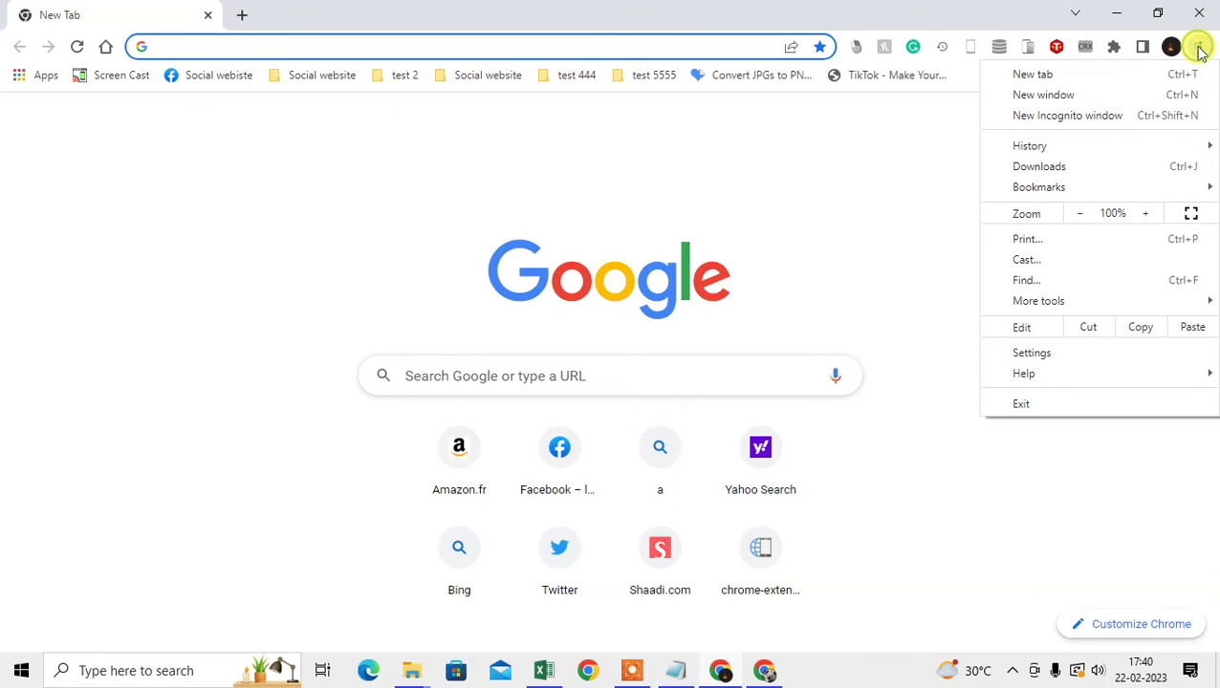
click(1033, 352)
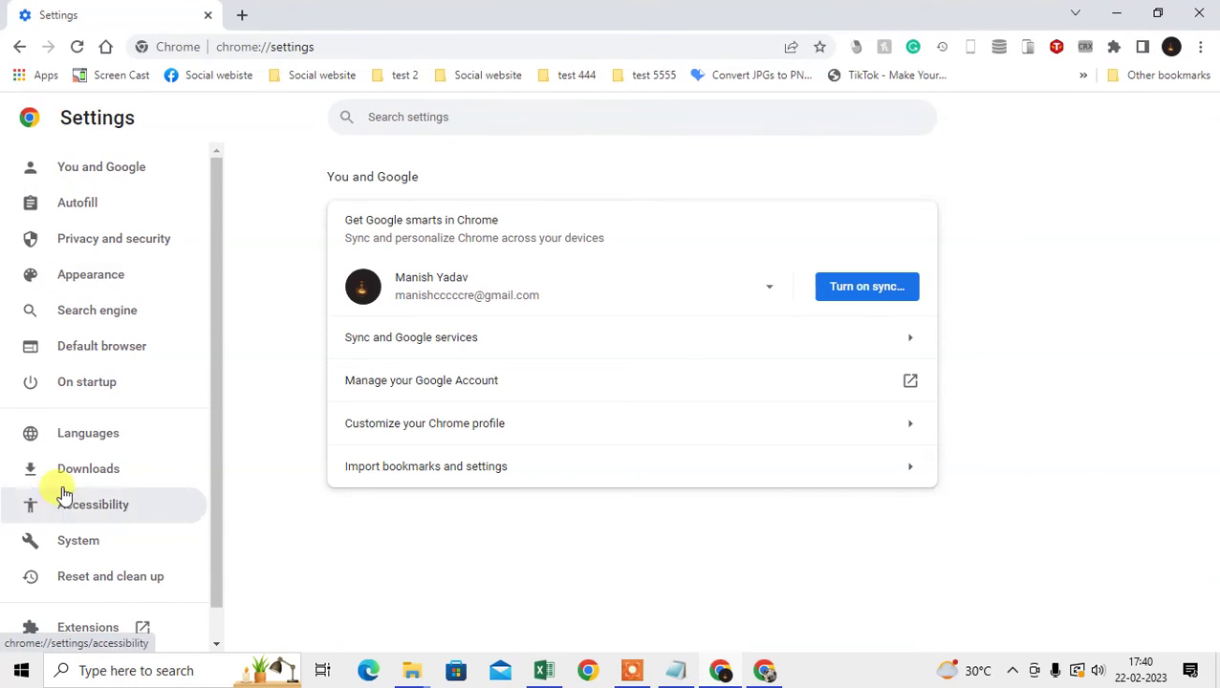
click(107, 246)
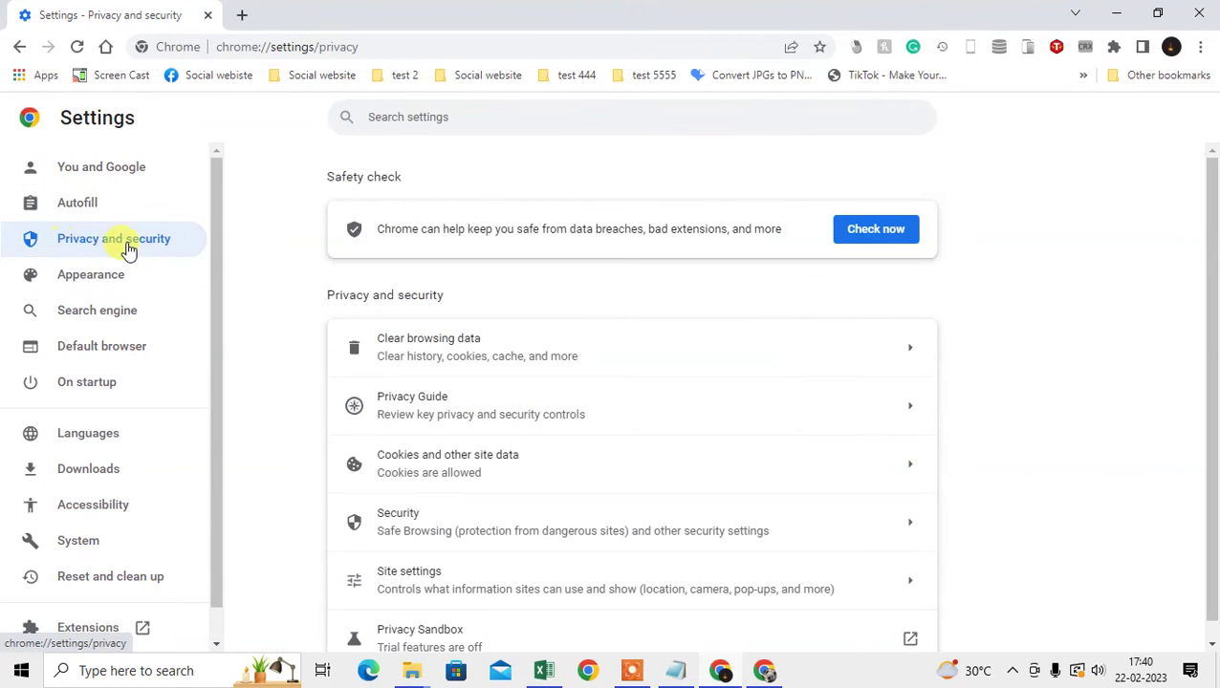
scroll(629, 392, down, 1)
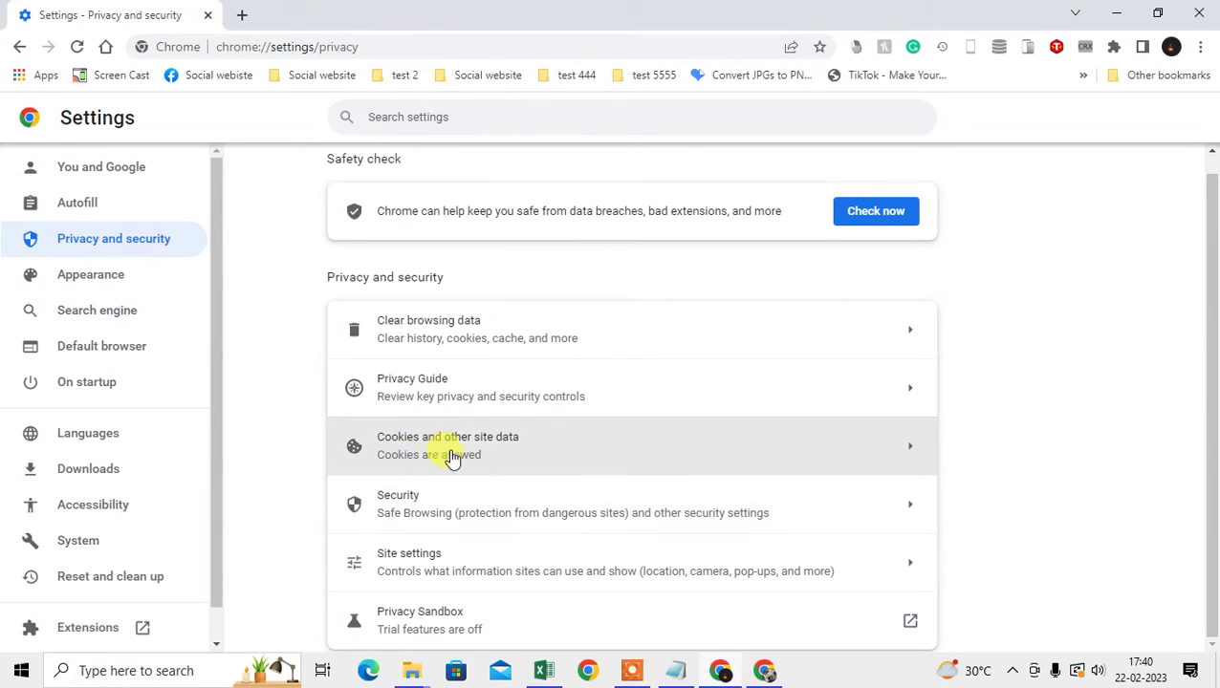
- Open Cookies and other site data, try 'Block all cookies' and review its warnings
click(541, 460)
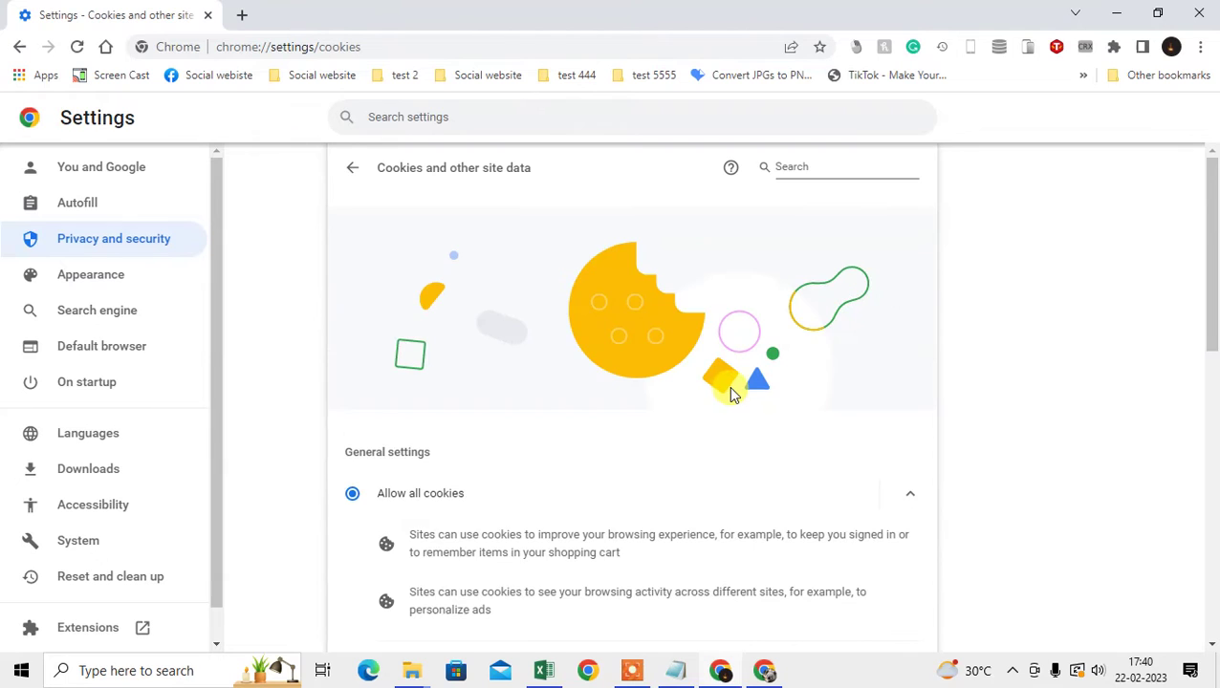
scroll(700, 389, down, 3)
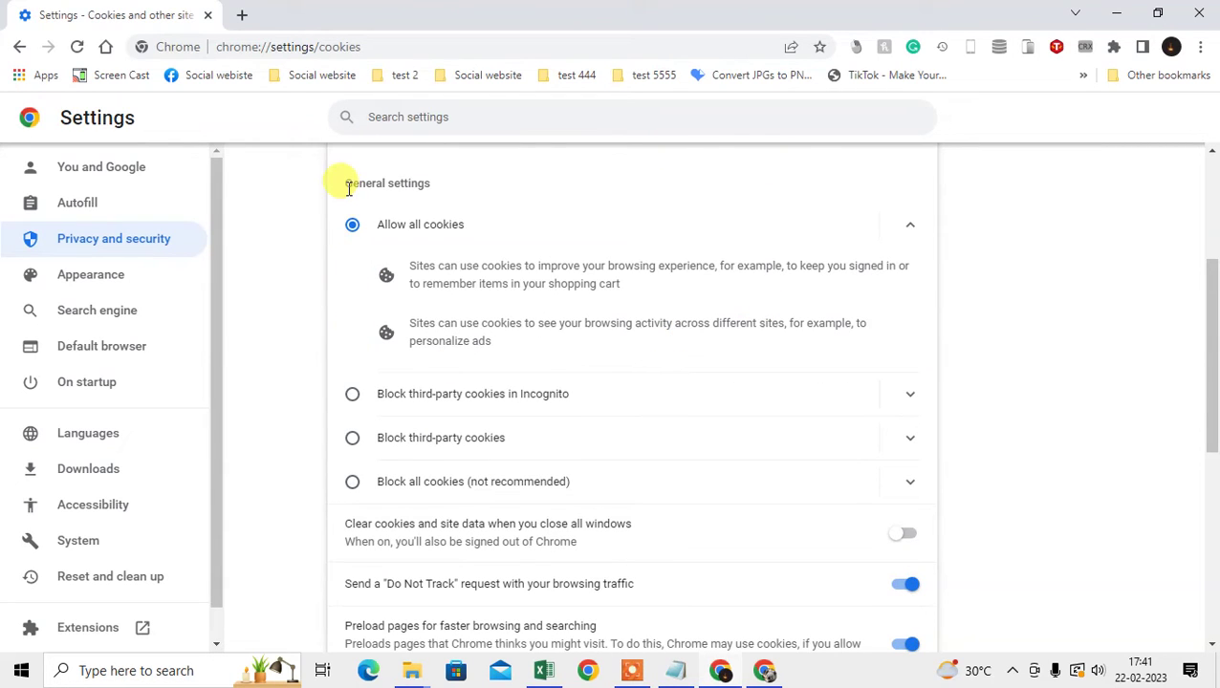
drag(348, 188, 457, 191)
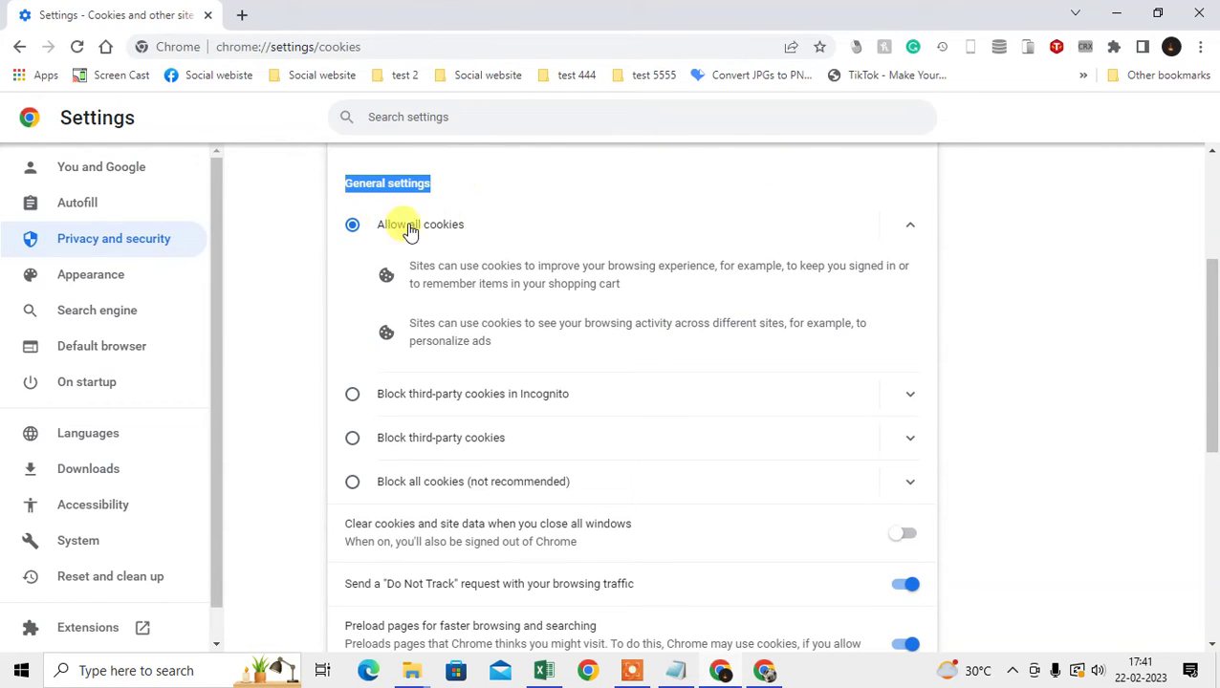
click(352, 230)
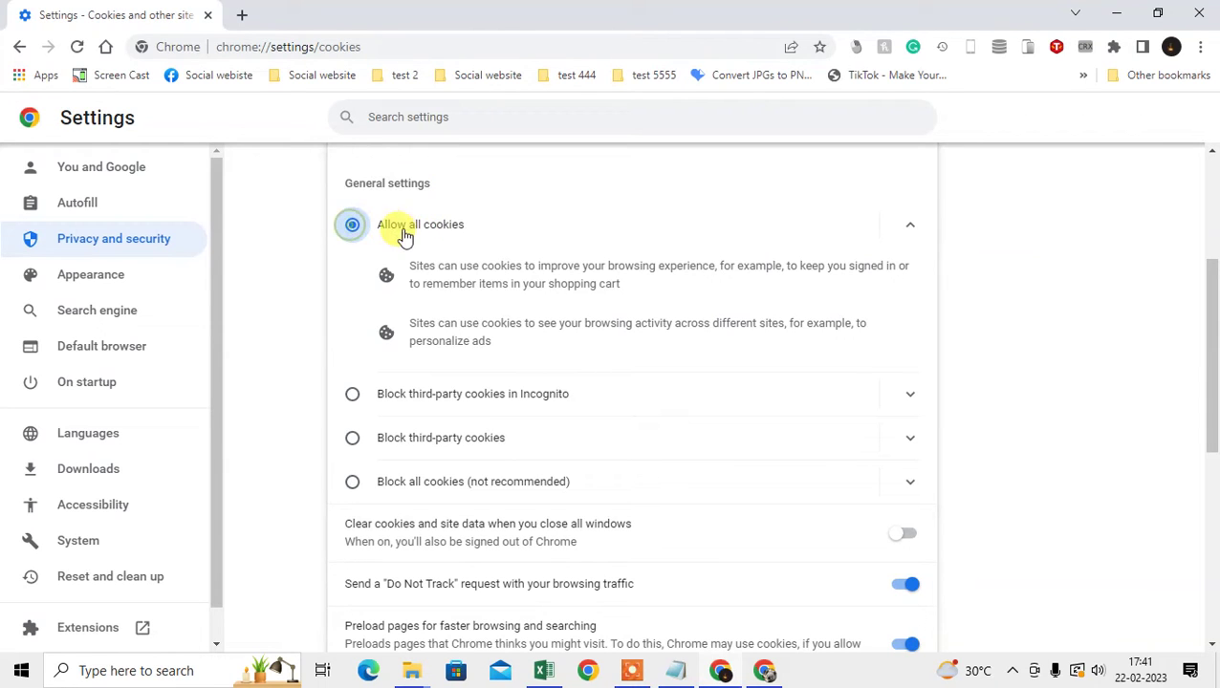
click(353, 485)
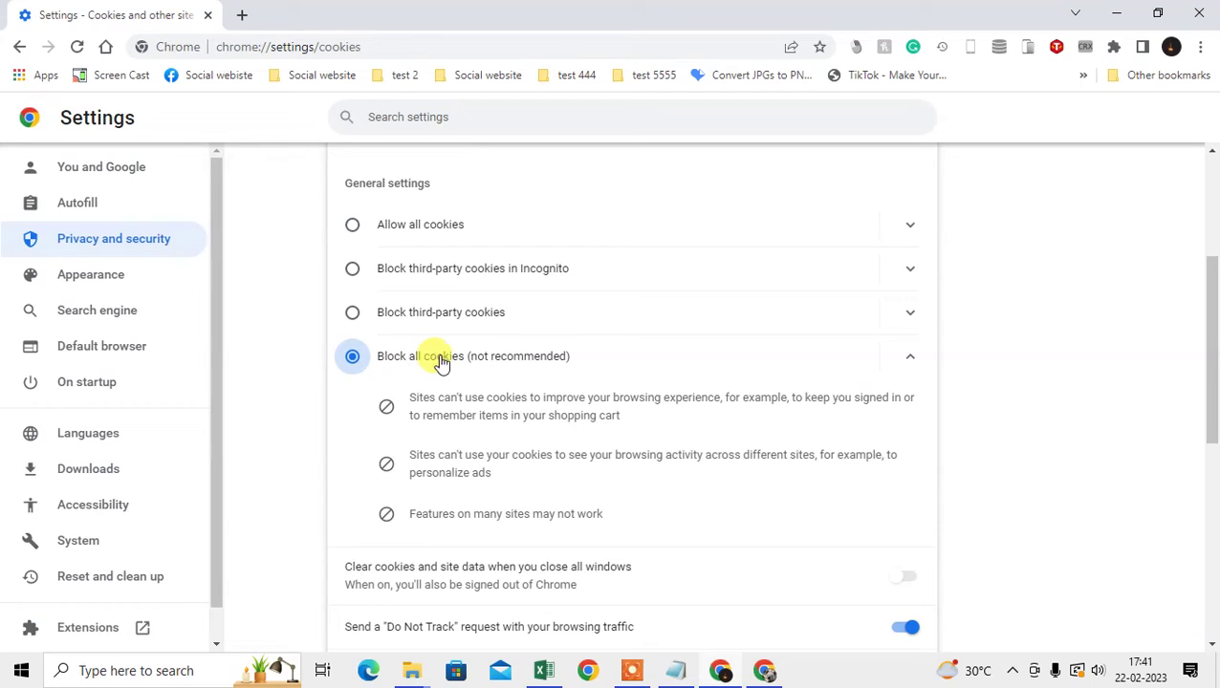
mouse_move(394, 399)
mouse_down()
mouse_move(674, 422)
mouse_move(687, 529)
mouse_up()
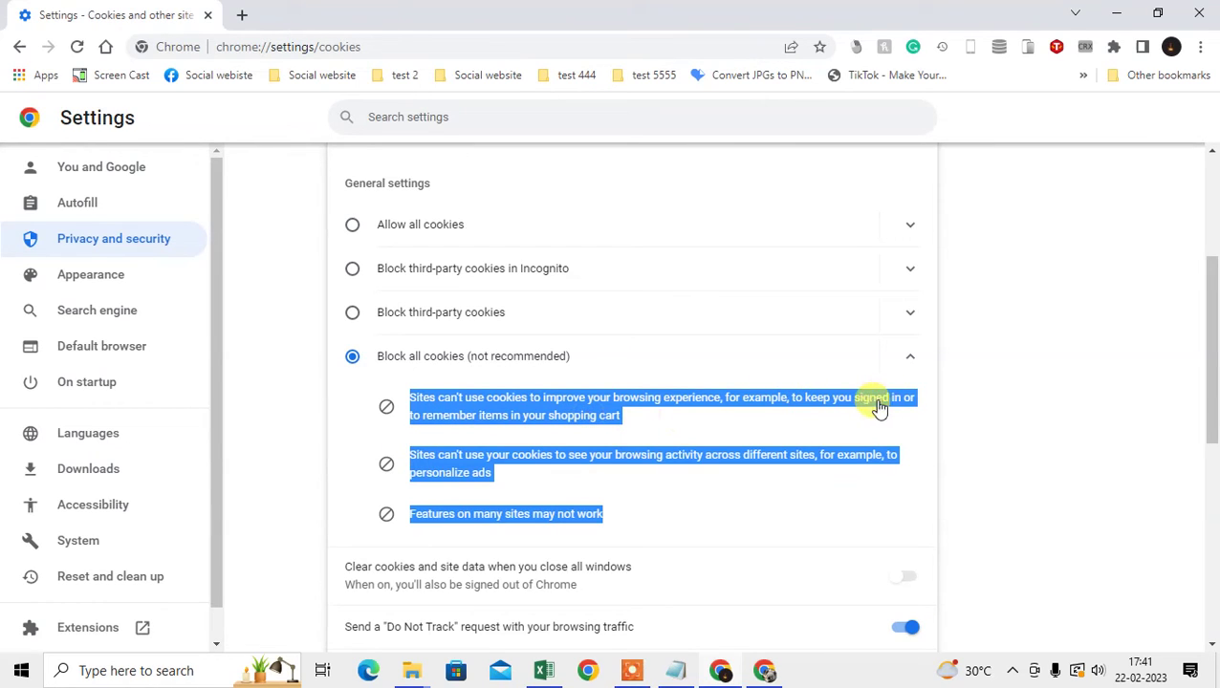
- Switch the cookie setting back to 'Allow all cookies'
click(369, 320)
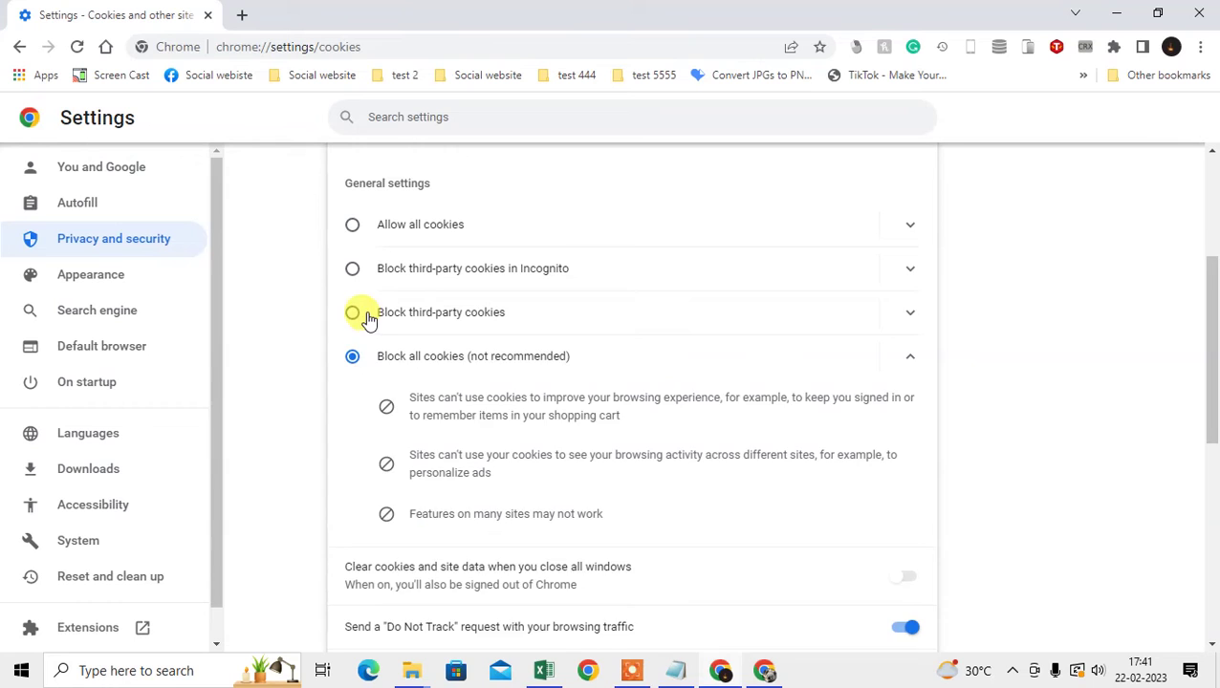
click(353, 270)
click(351, 227)
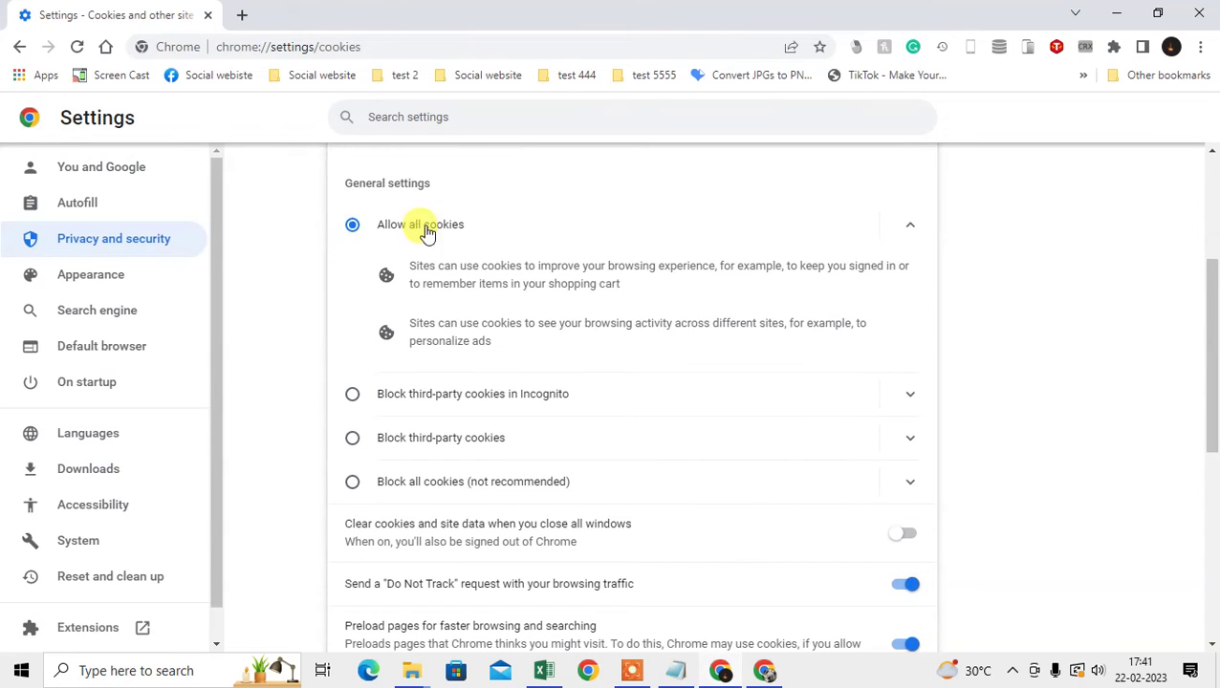
scroll(579, 479, down, 2)
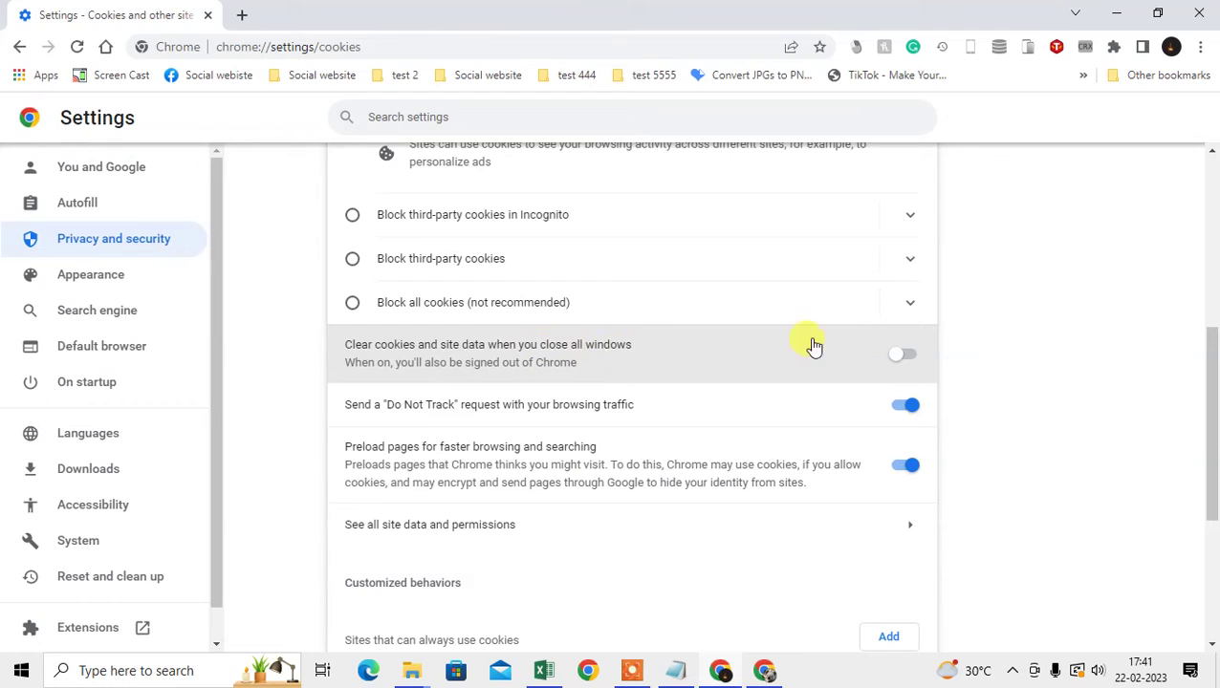
- Verify every Customized behaviors list shows 'No sites added', then go back to Privacy and security
scroll(483, 359, down, 3)
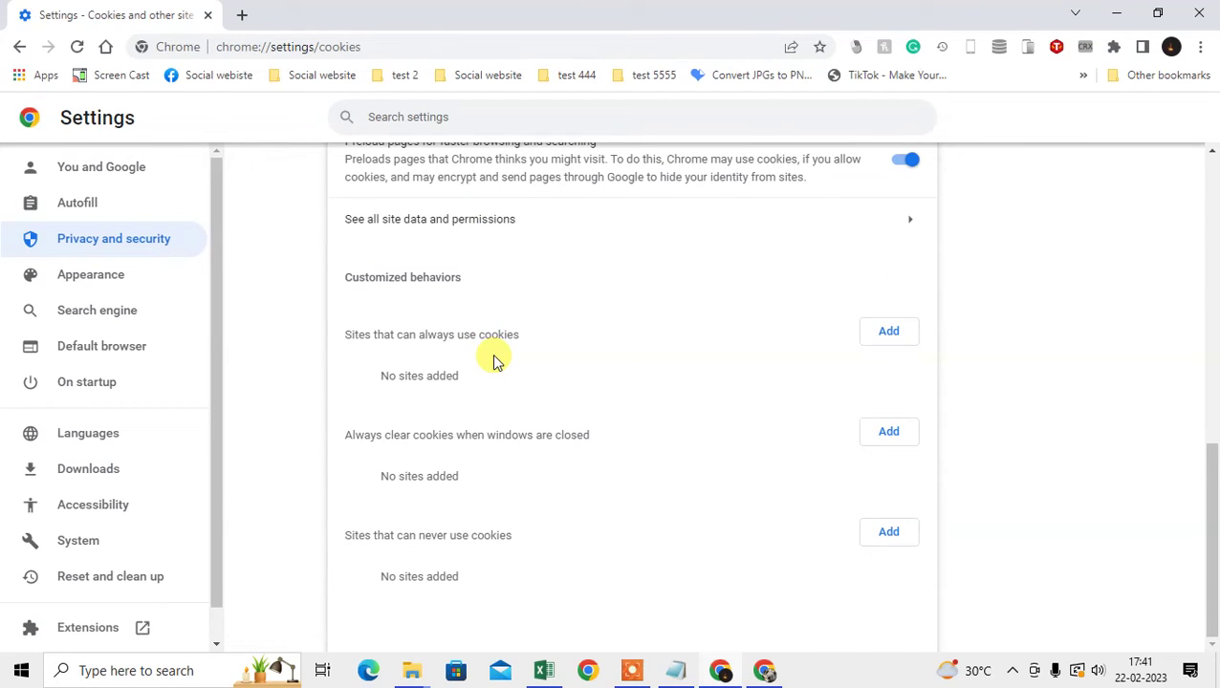
drag(343, 278, 465, 279)
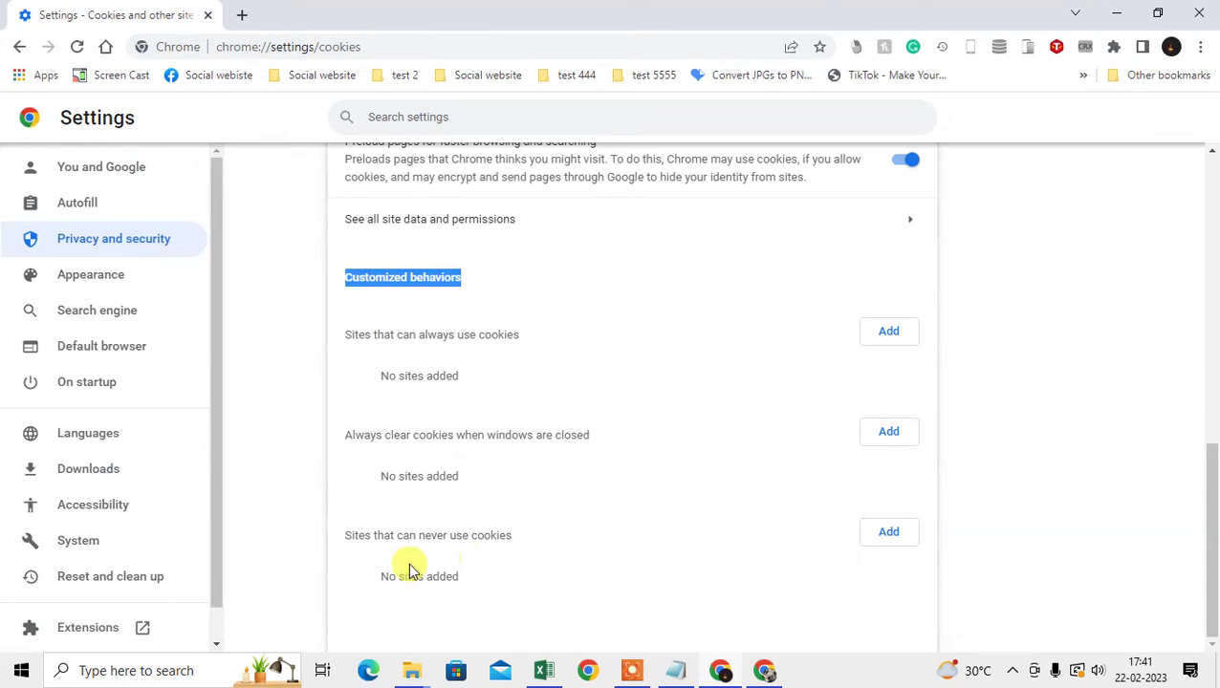
click(360, 559)
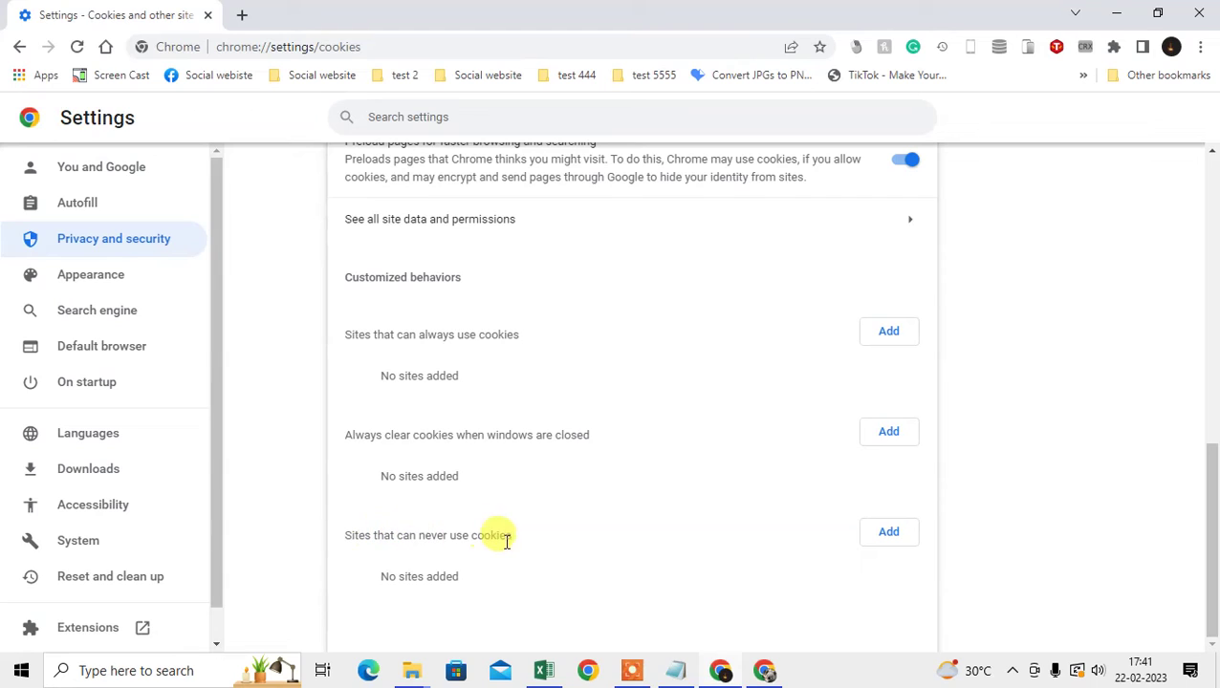
click(392, 577)
drag(392, 578, 465, 586)
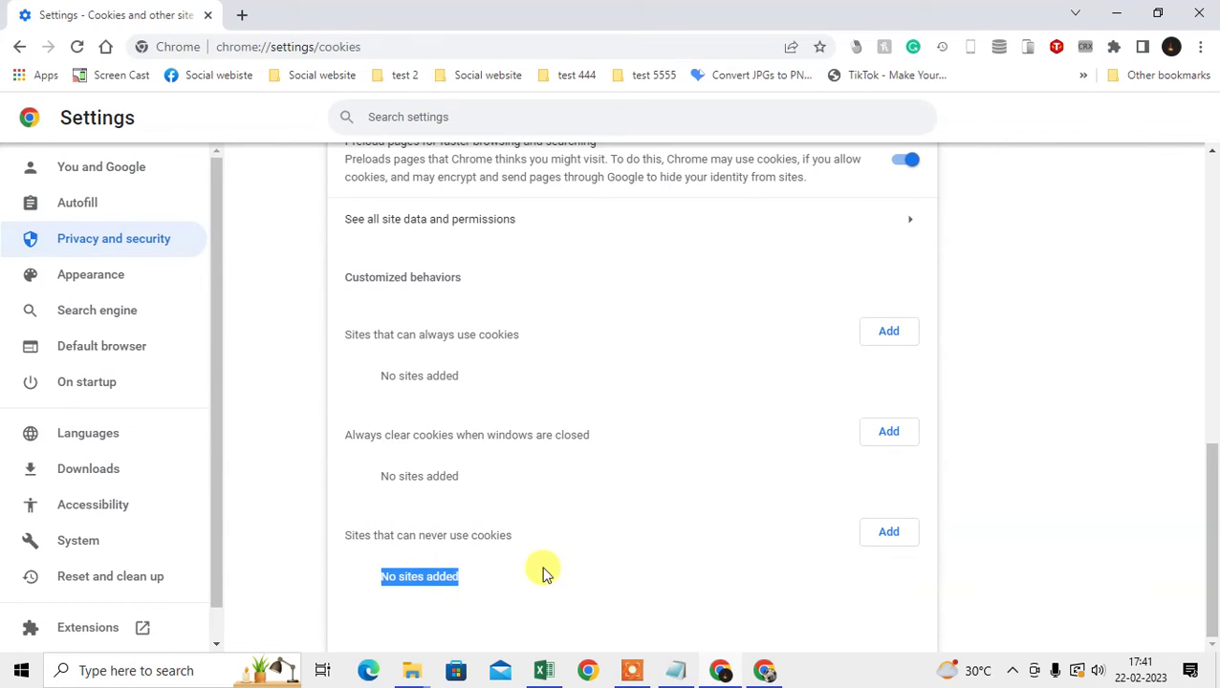
click(472, 577)
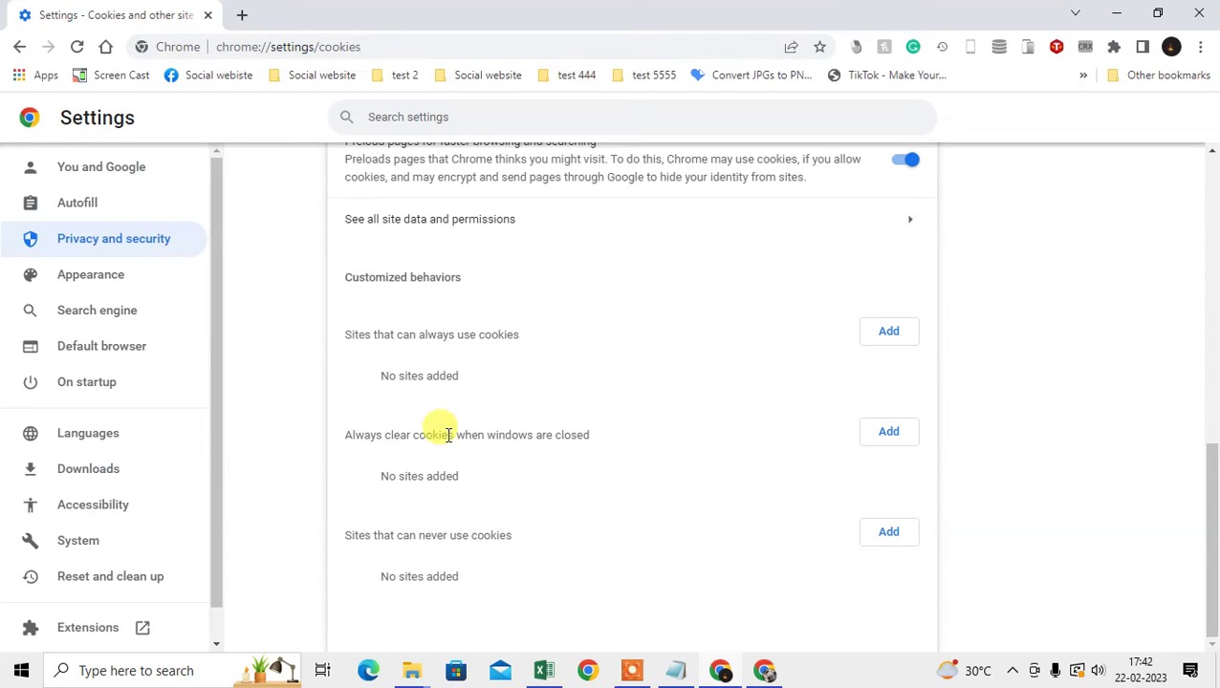
drag(342, 435, 594, 435)
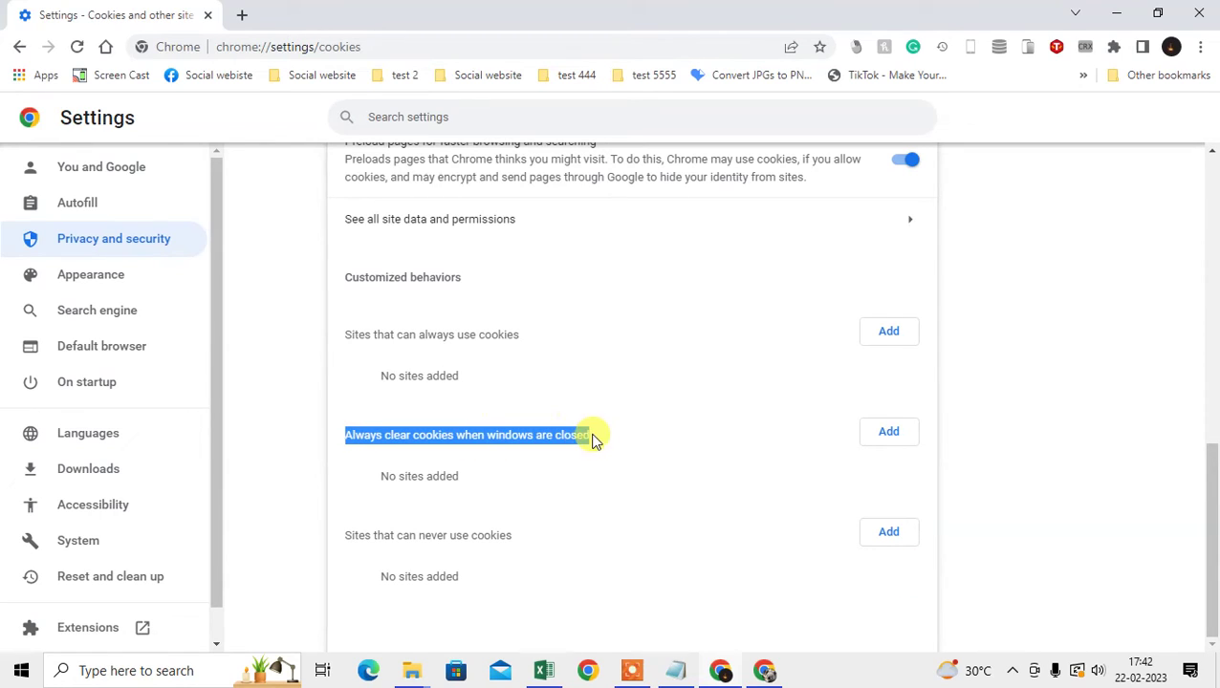
click(402, 466)
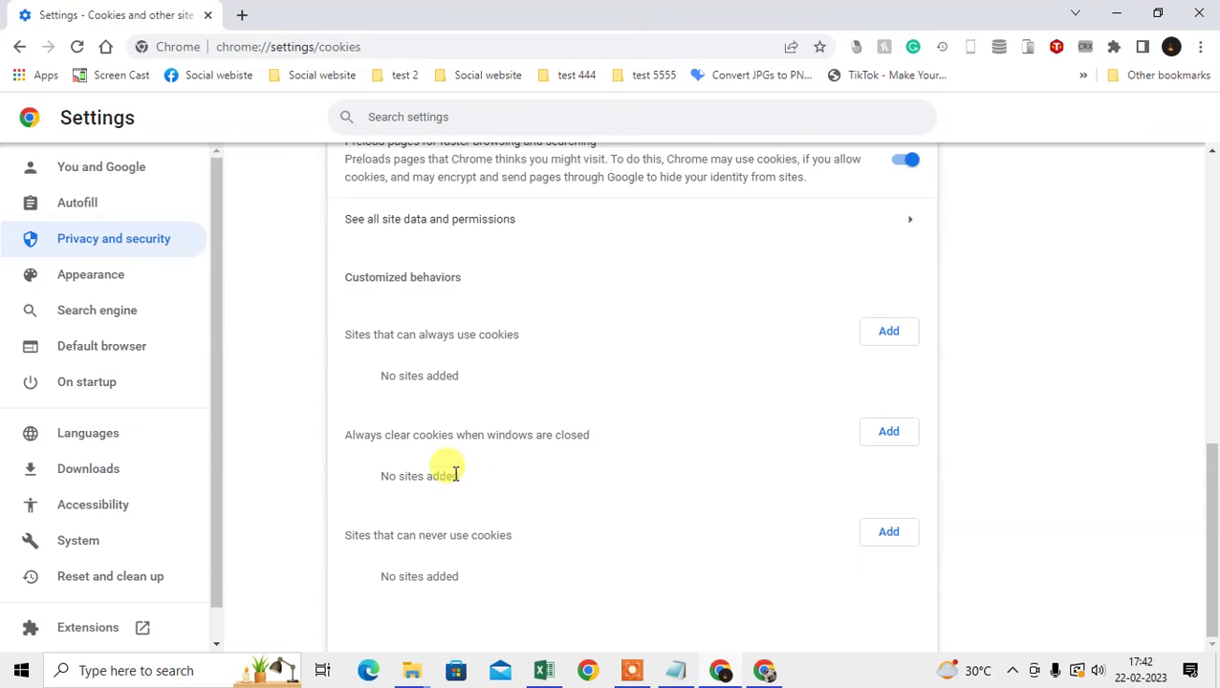
scroll(457, 476, up, 10)
scroll(350, 460, up, 2)
click(358, 168)
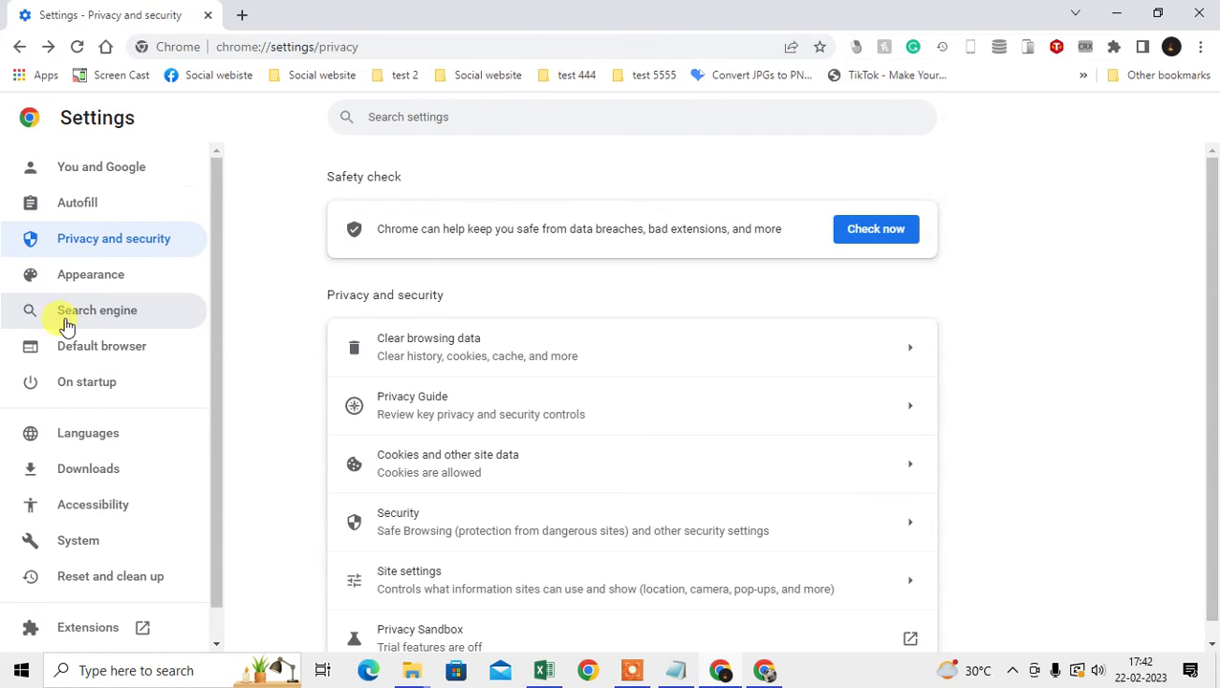
- Open the 'Restore settings to their original defaults' dialog and read its consequences, including disabled extensions
scroll(86, 334, down, 1)
click(98, 553)
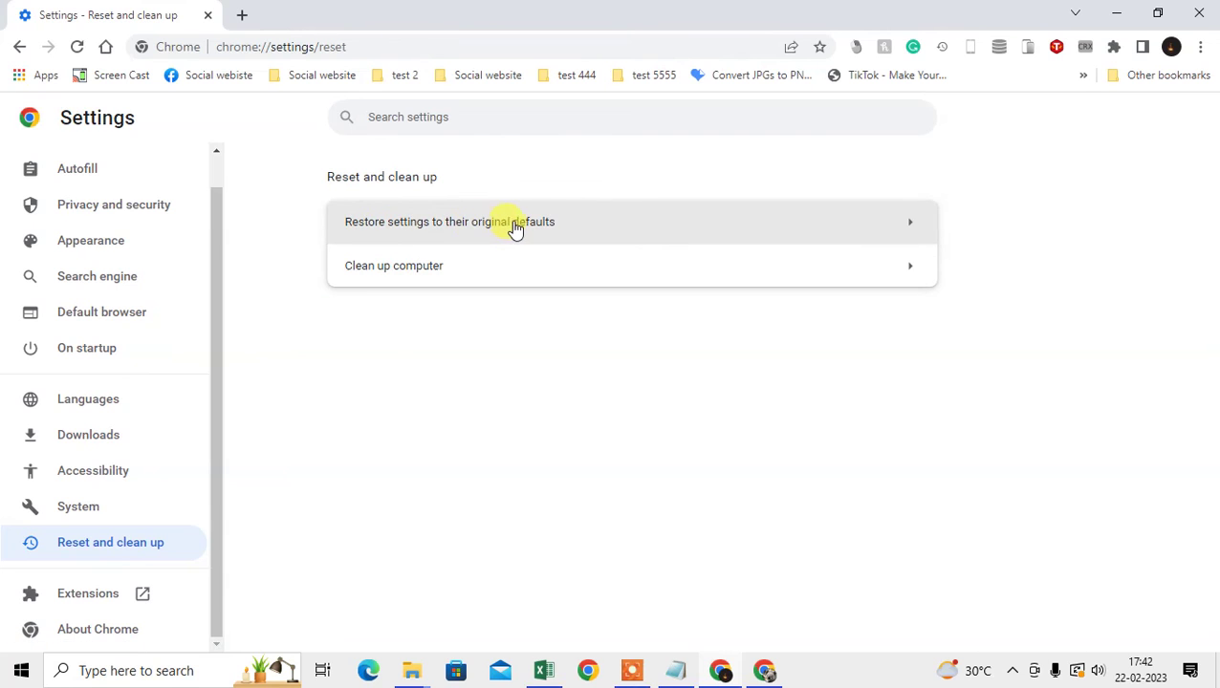
click(603, 221)
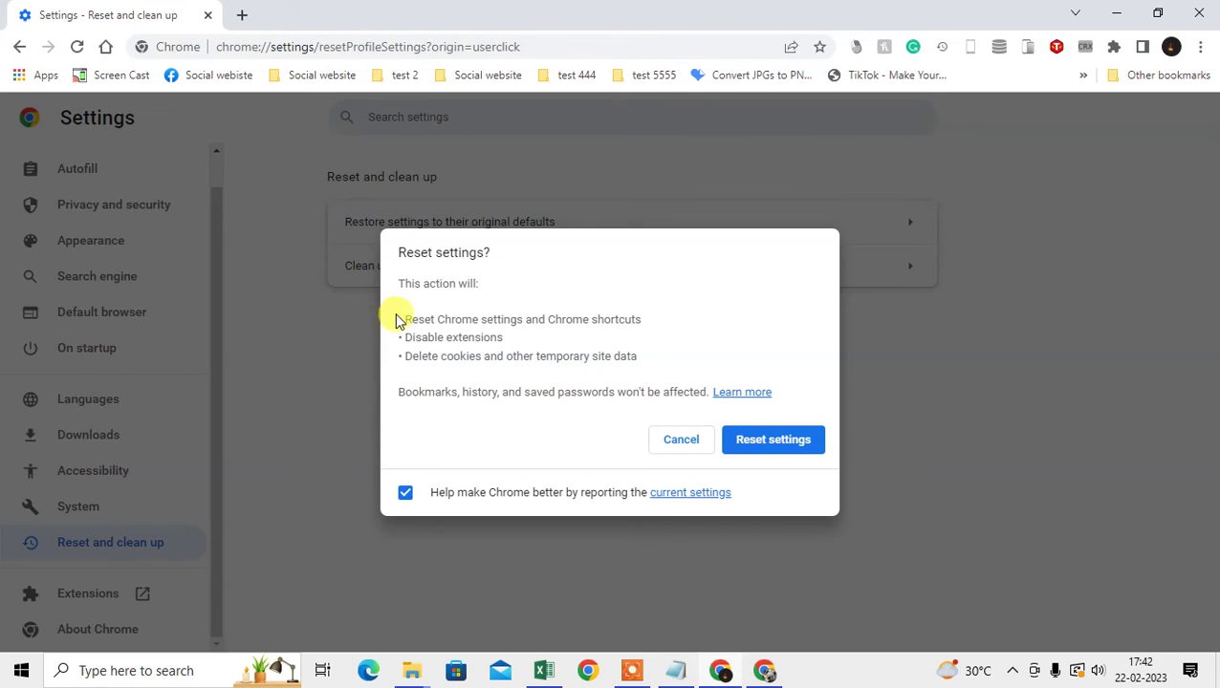
mouse_move(397, 319)
mouse_down()
mouse_move(651, 333)
mouse_move(474, 353)
mouse_up()
click(447, 352)
drag(401, 337, 503, 338)
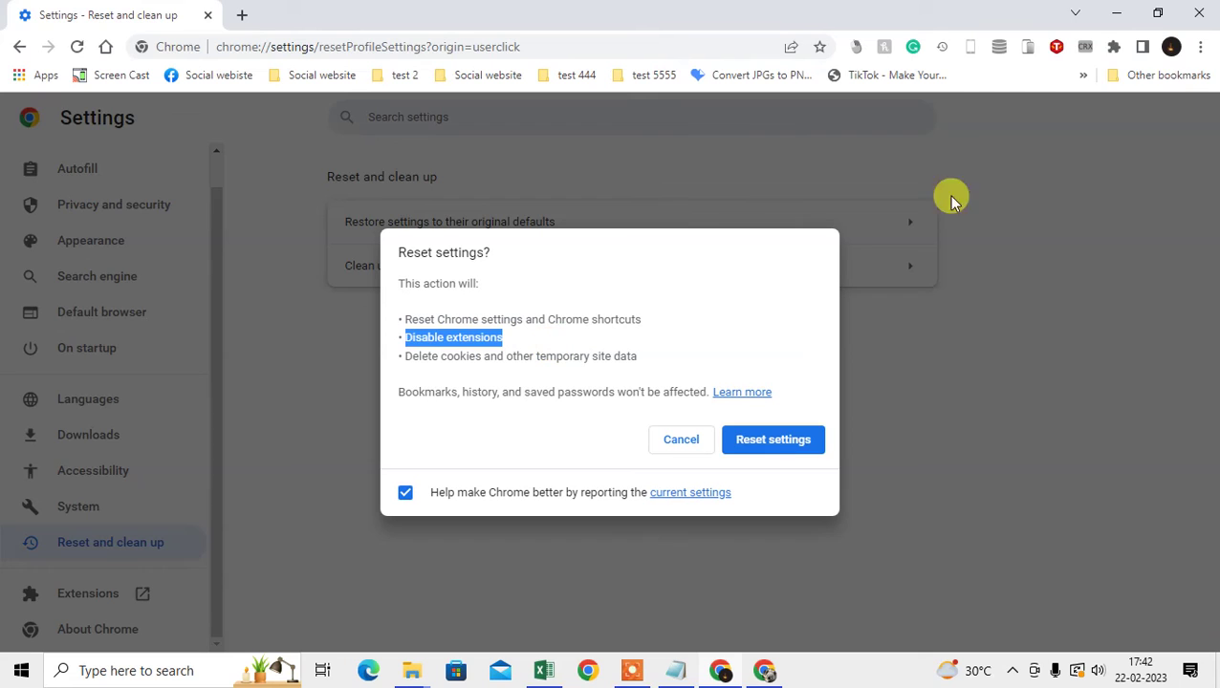
- Check the installed extensions, cancel the reset, and go to Clean up computer
click(1114, 50)
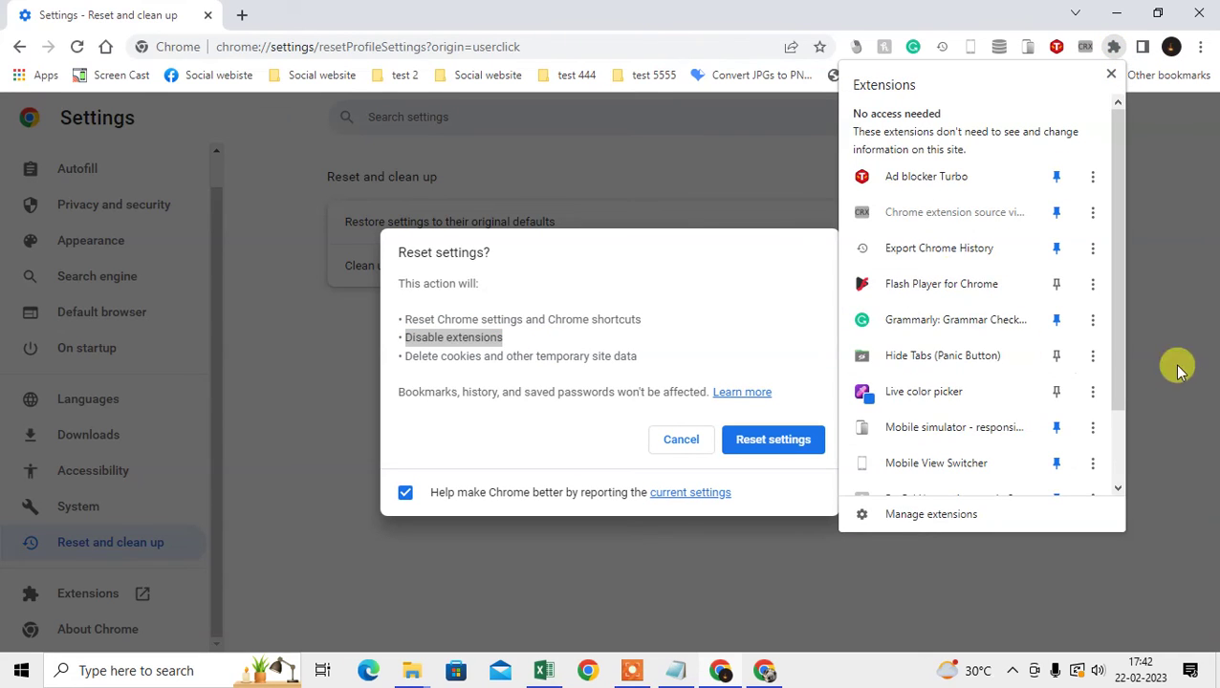
click(675, 196)
click(681, 440)
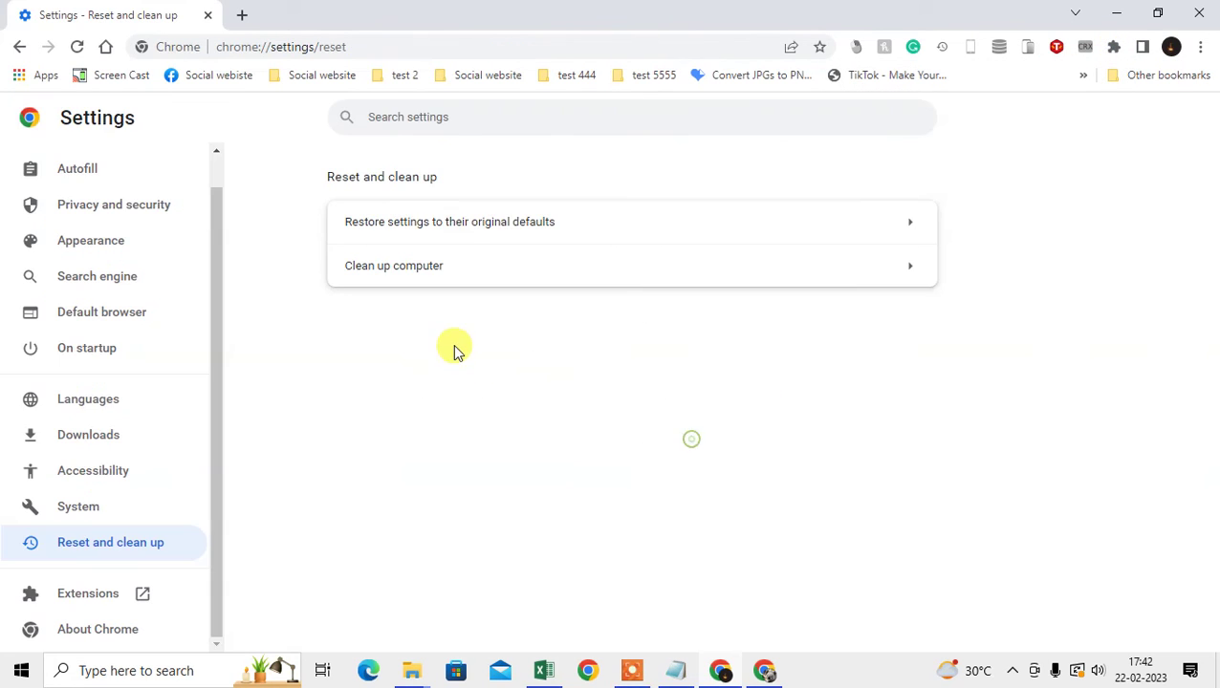
click(424, 270)
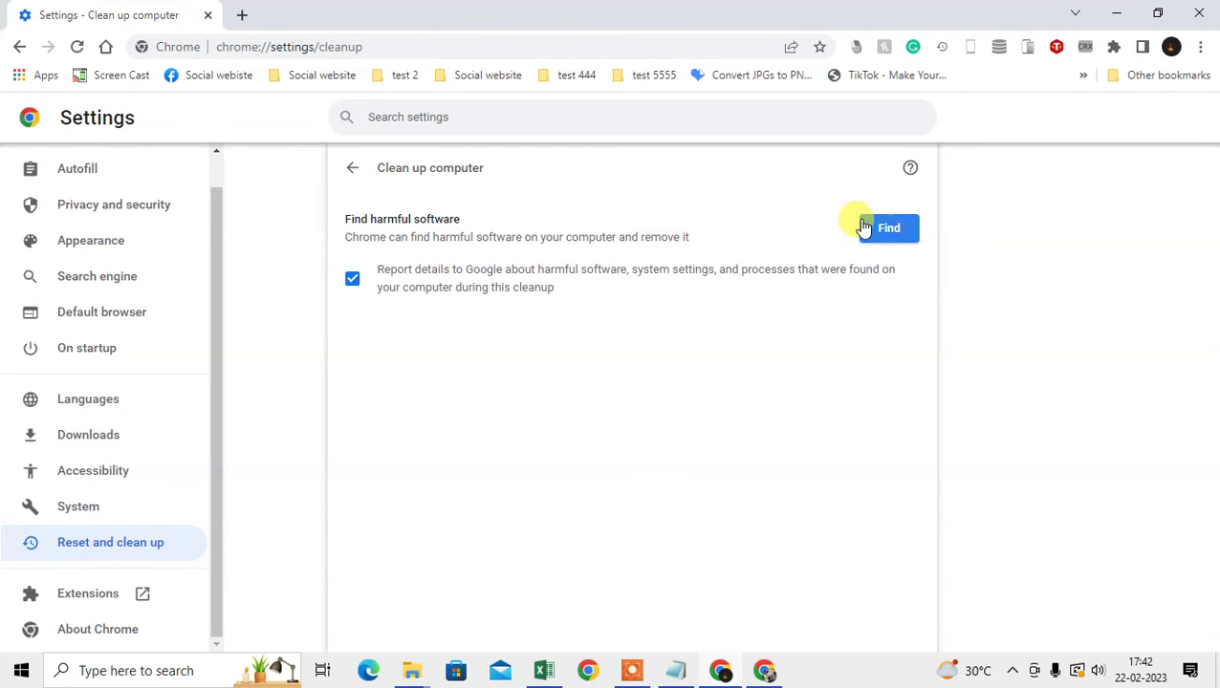
- Start a harmful-software scan with Find, return to Reset and clean up, and open a new tab
click(887, 237)
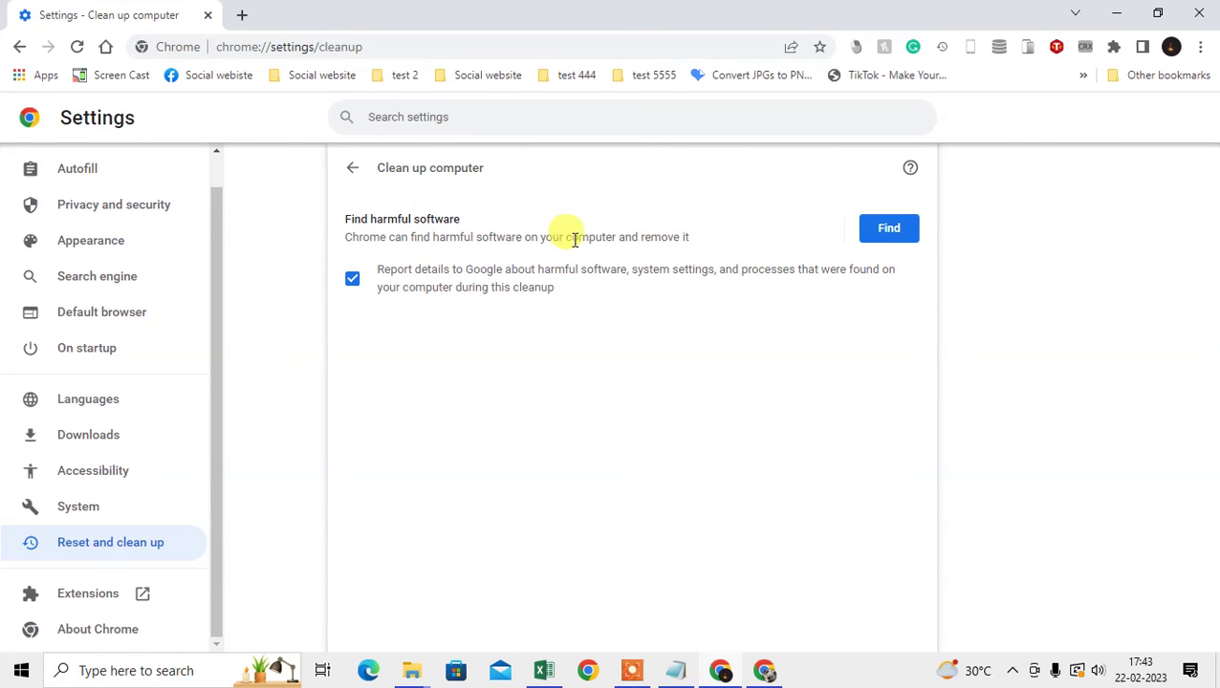
click(353, 168)
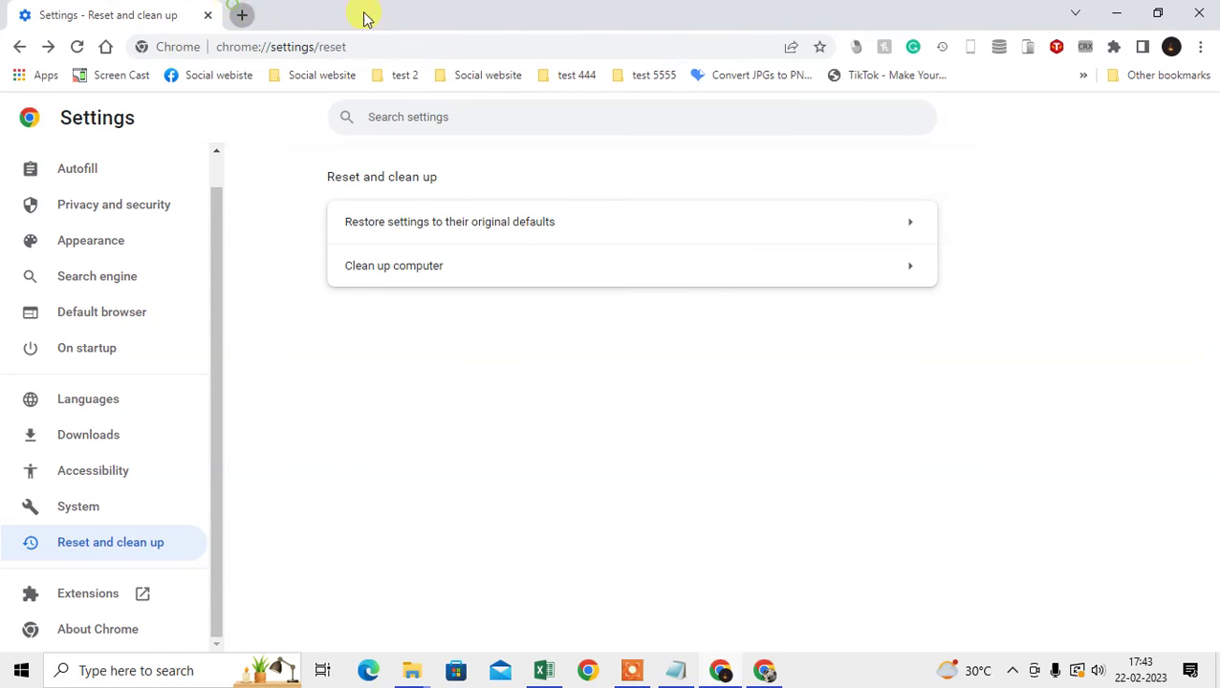
click(242, 14)
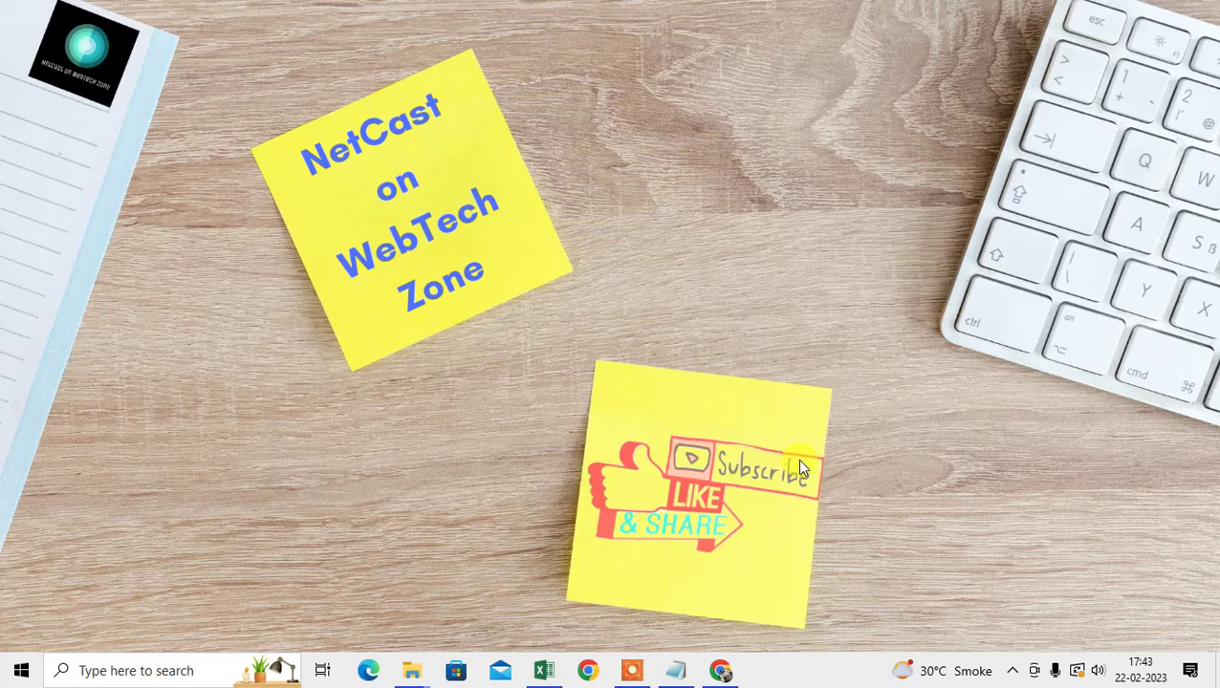